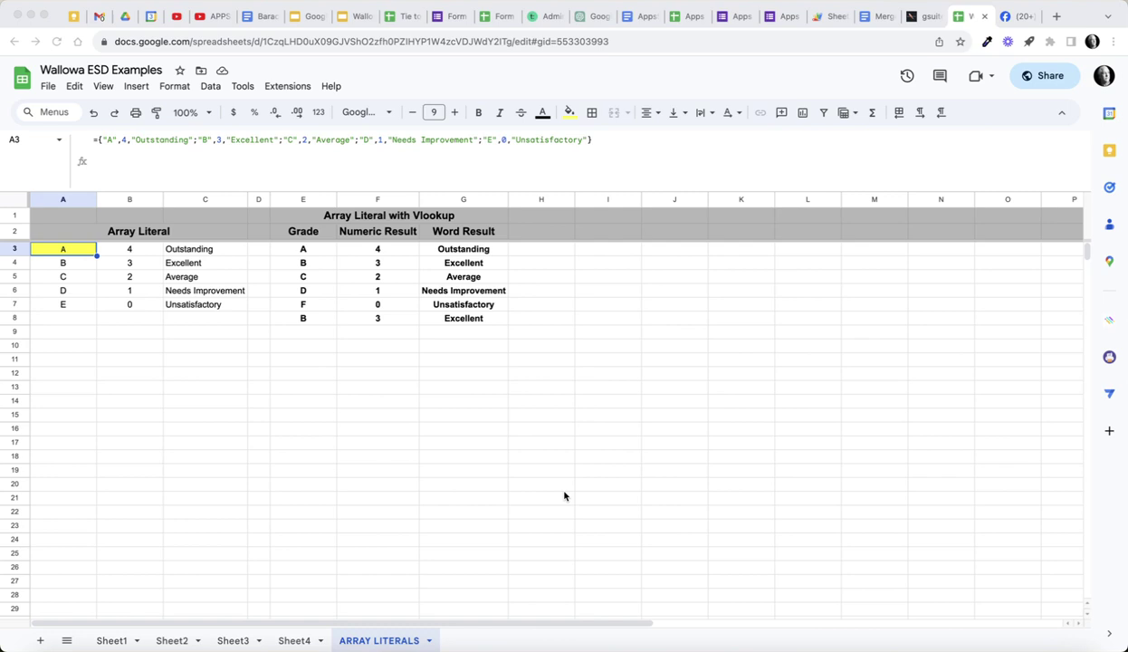
# - Enter the one-row array formula ={1,2,3} in cell I3
pyautogui.click(82, 252)
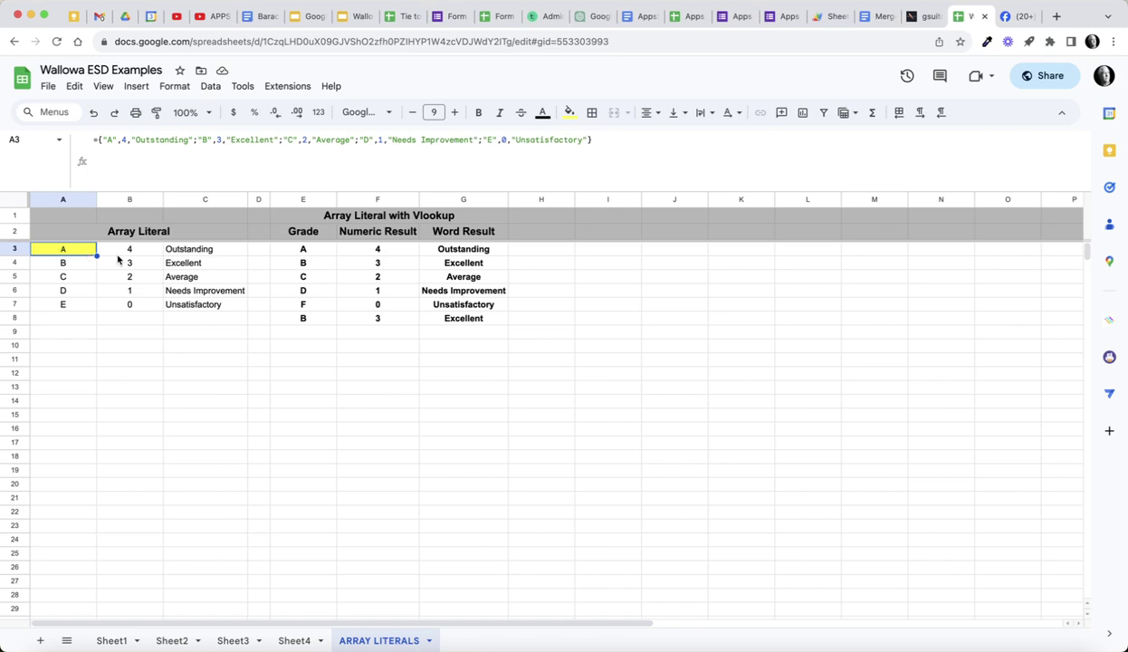
pyautogui.click(606, 249)
pyautogui.press('Return')
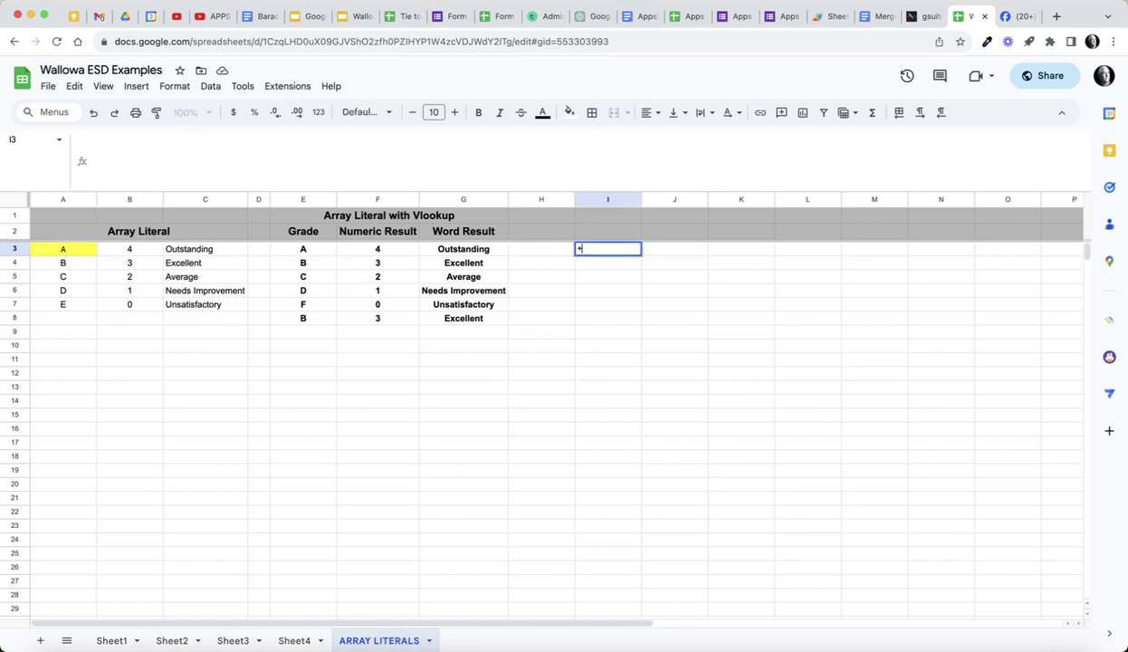
pyautogui.write('=')
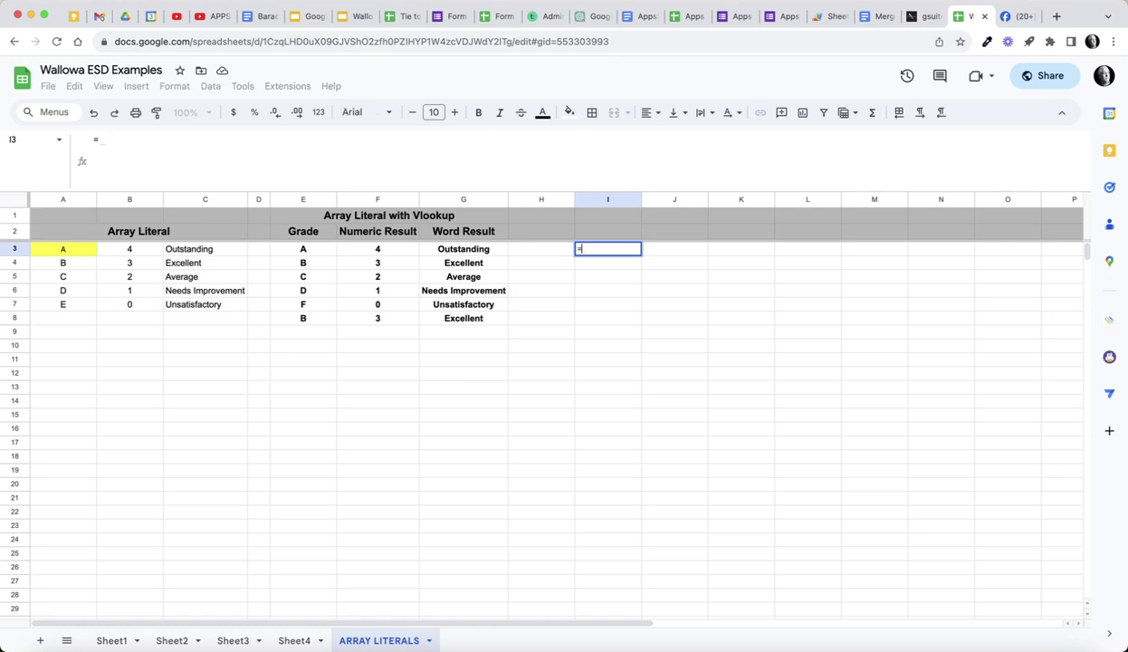
pyautogui.write('{1,2,3')
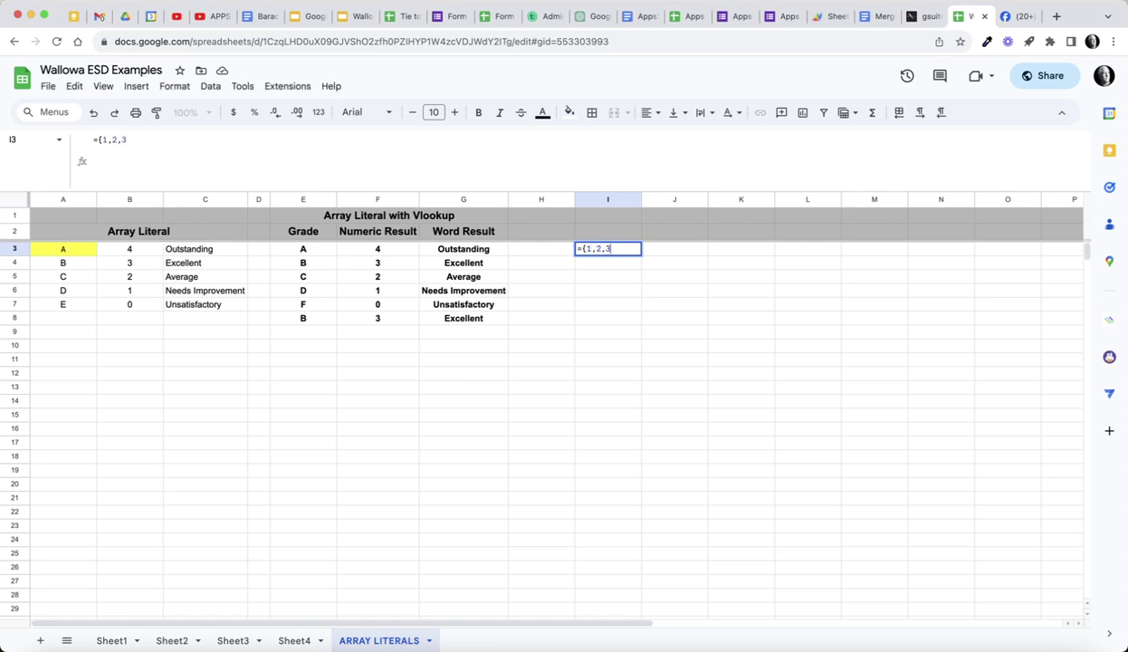
pyautogui.write('}')
pyautogui.press('Return')
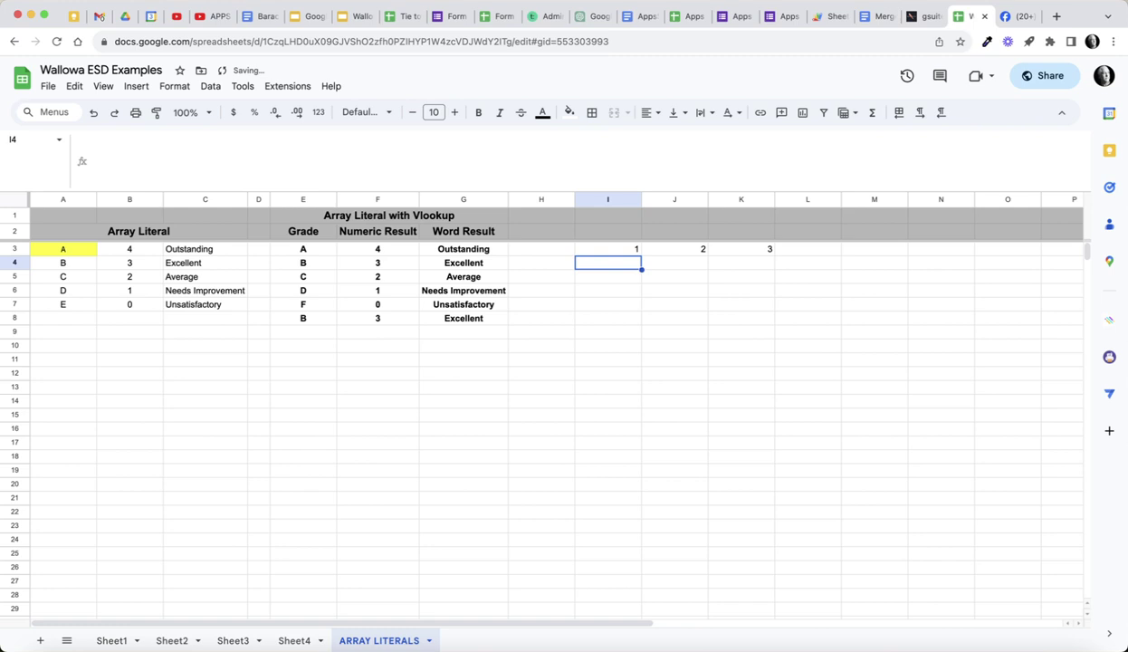
# - Extend the I3 formula to ={1,2,3;4,5,6} so it spills across two rows
pyautogui.click(622, 249)
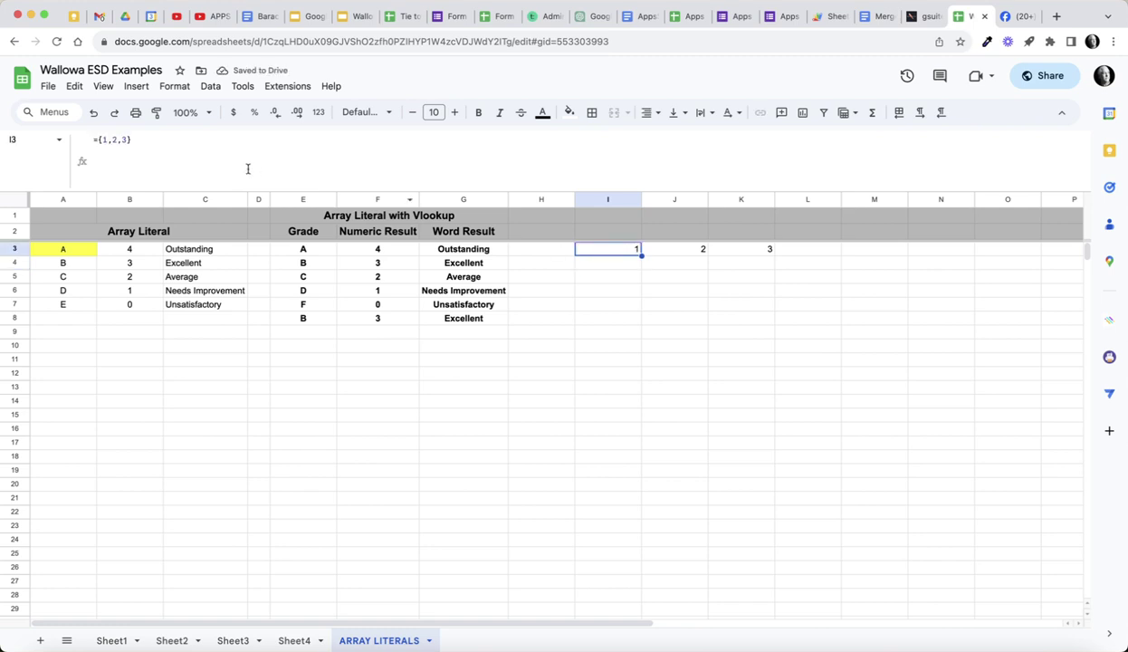
pyautogui.click(124, 140)
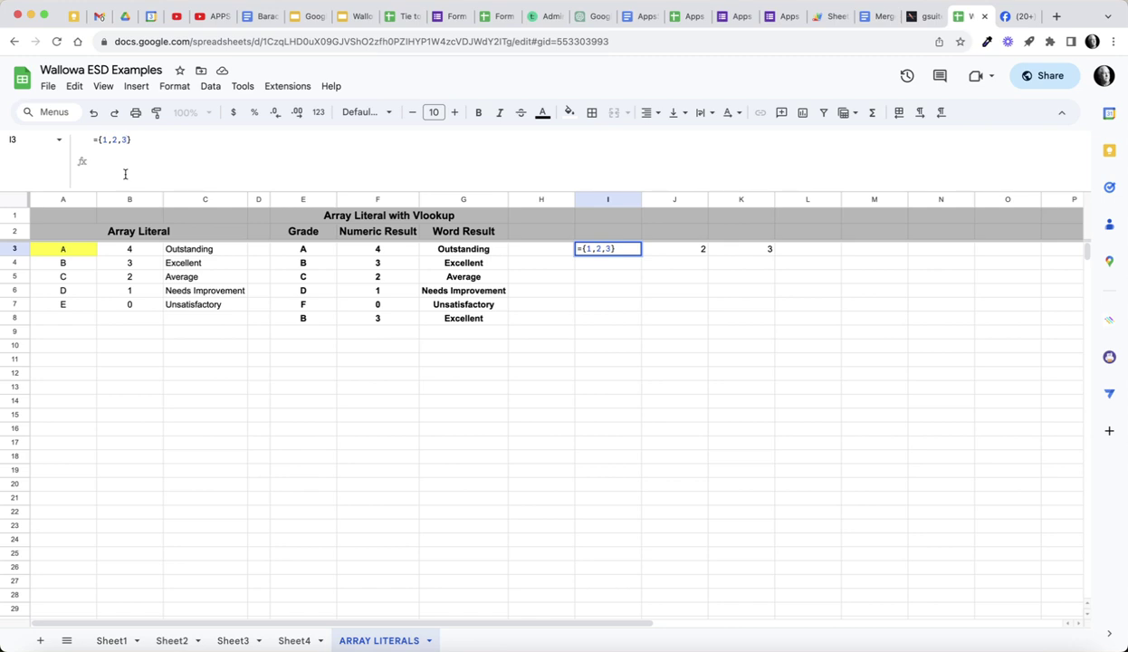
pyautogui.write('; ')
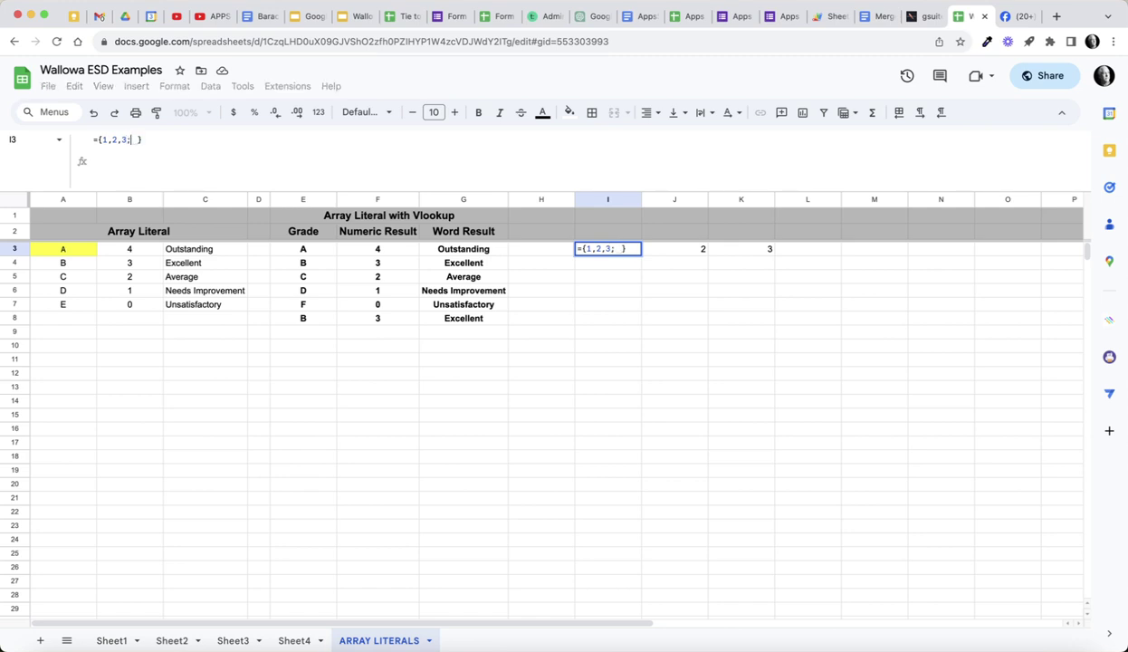
pyautogui.write('4,5,6')
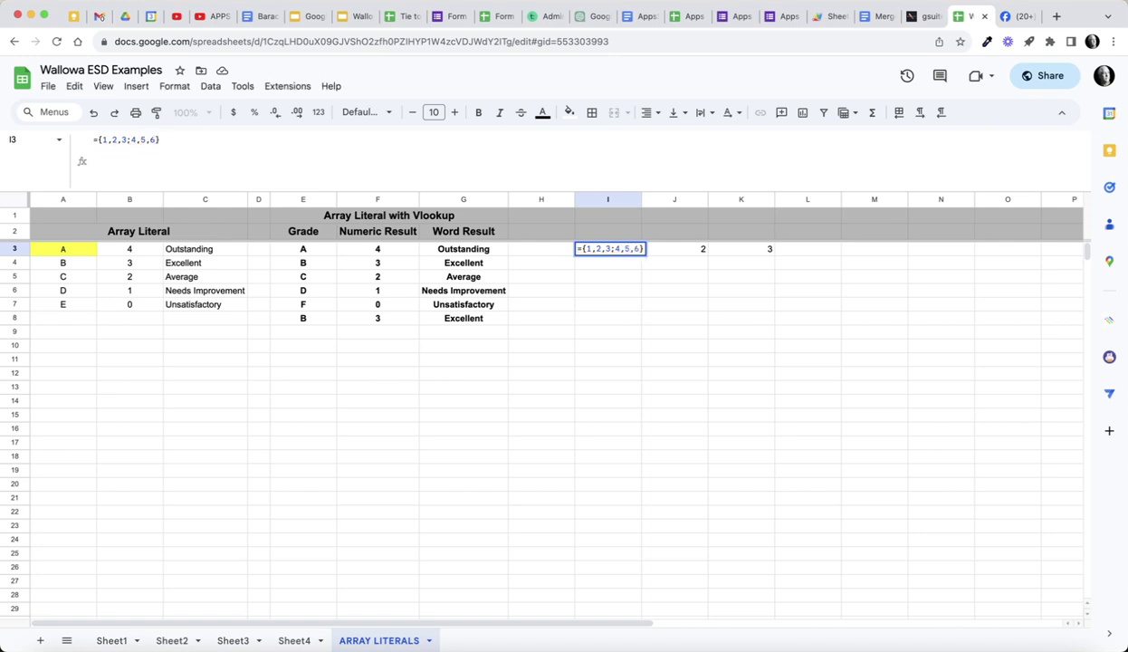
pyautogui.press('Return')
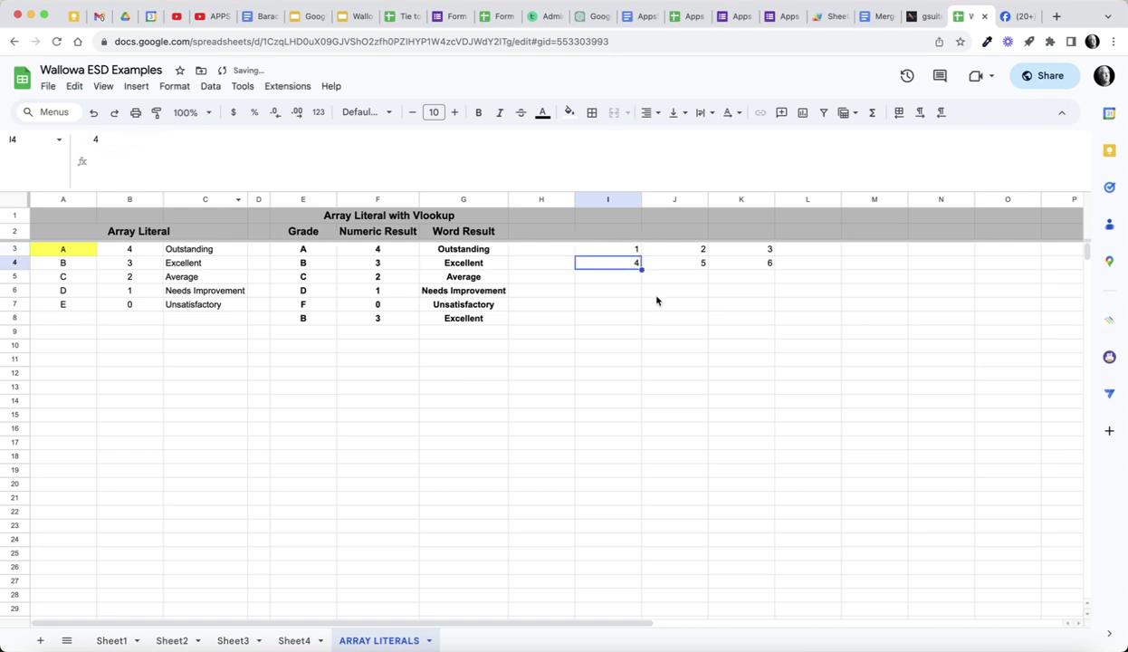
pyautogui.click(619, 249)
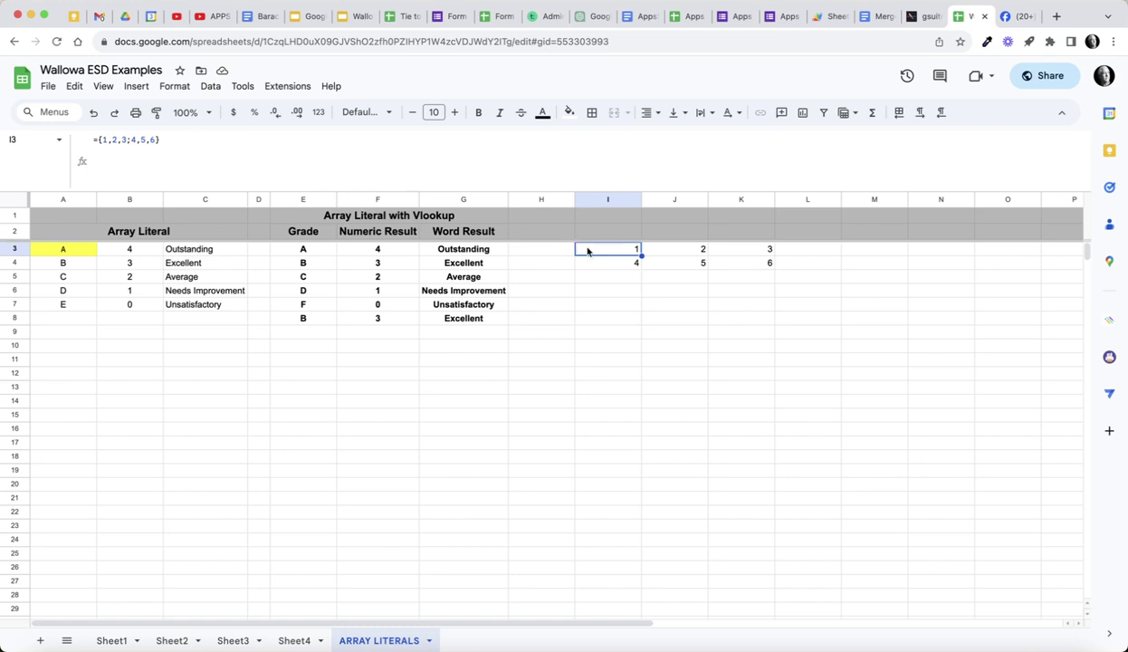
# - Delete the I3 demo array, then review the formulas behind F2 and A3
pyautogui.press('Delete')
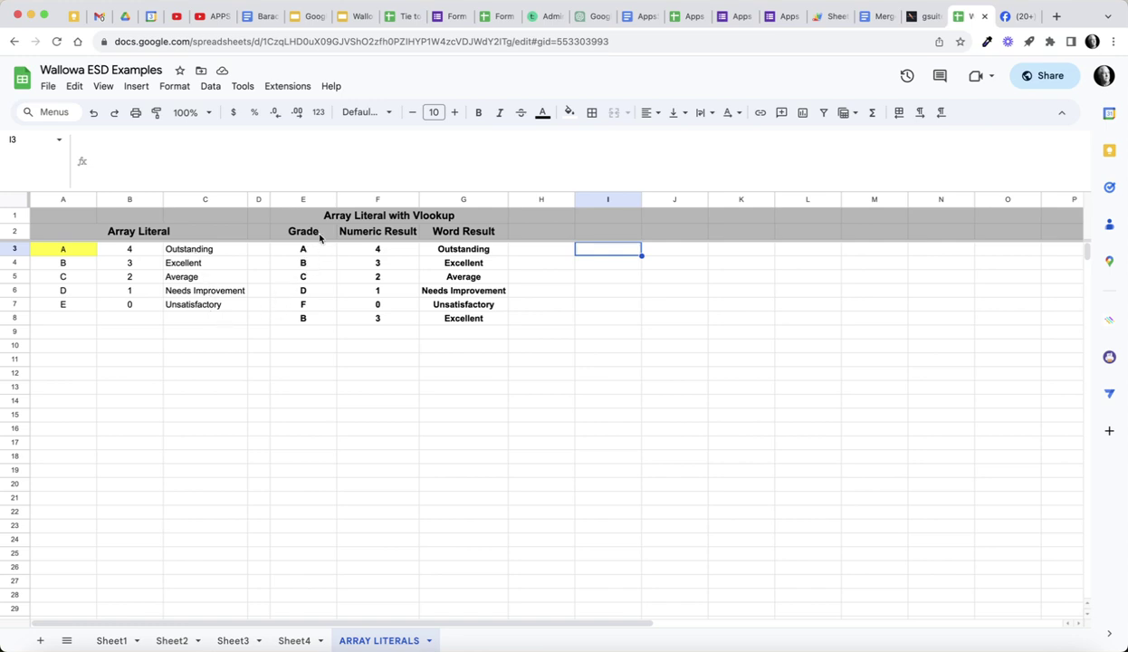
pyautogui.click(371, 236)
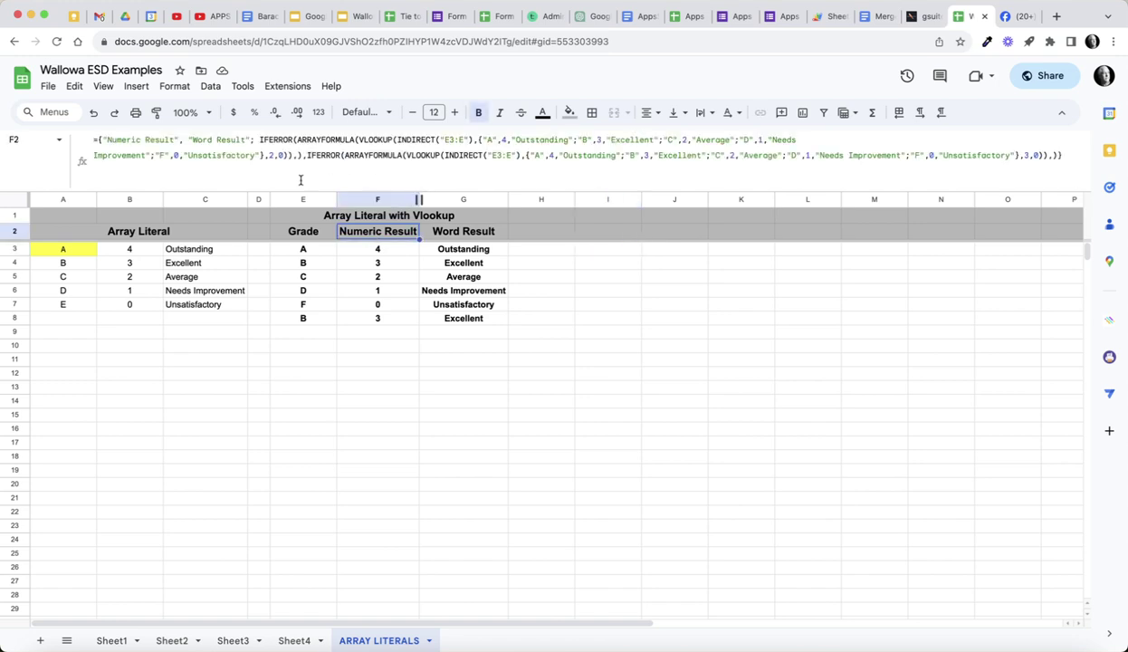
pyautogui.click(65, 254)
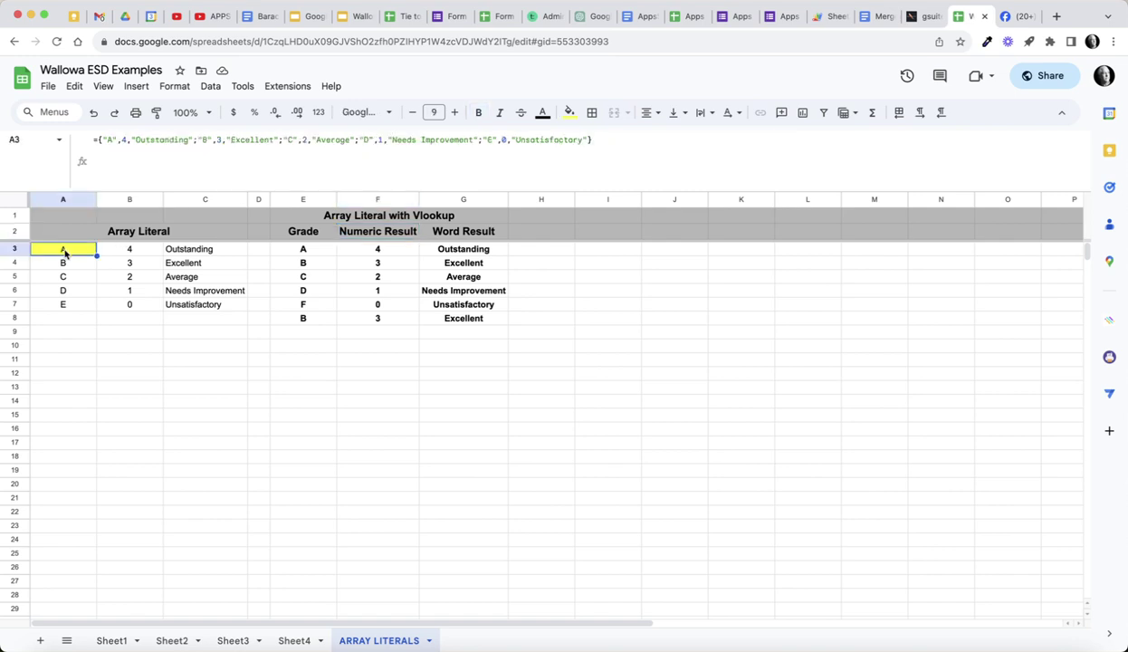
pyautogui.click(374, 233)
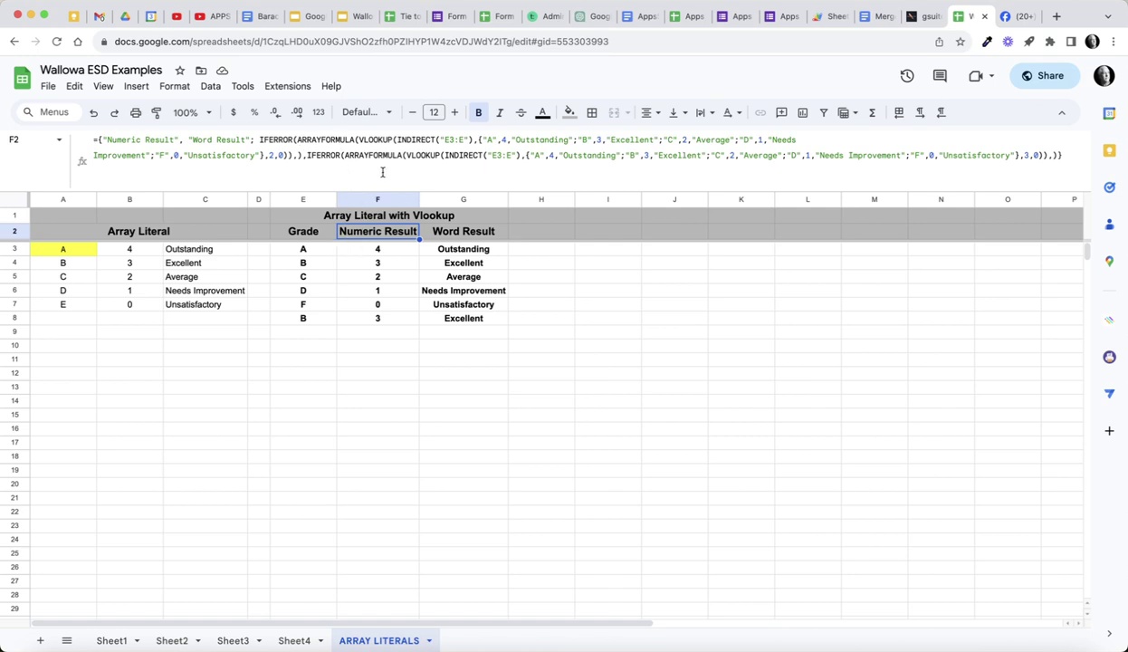
# - Enter grades C, D and A down column E starting at E9
pyautogui.click(313, 337)
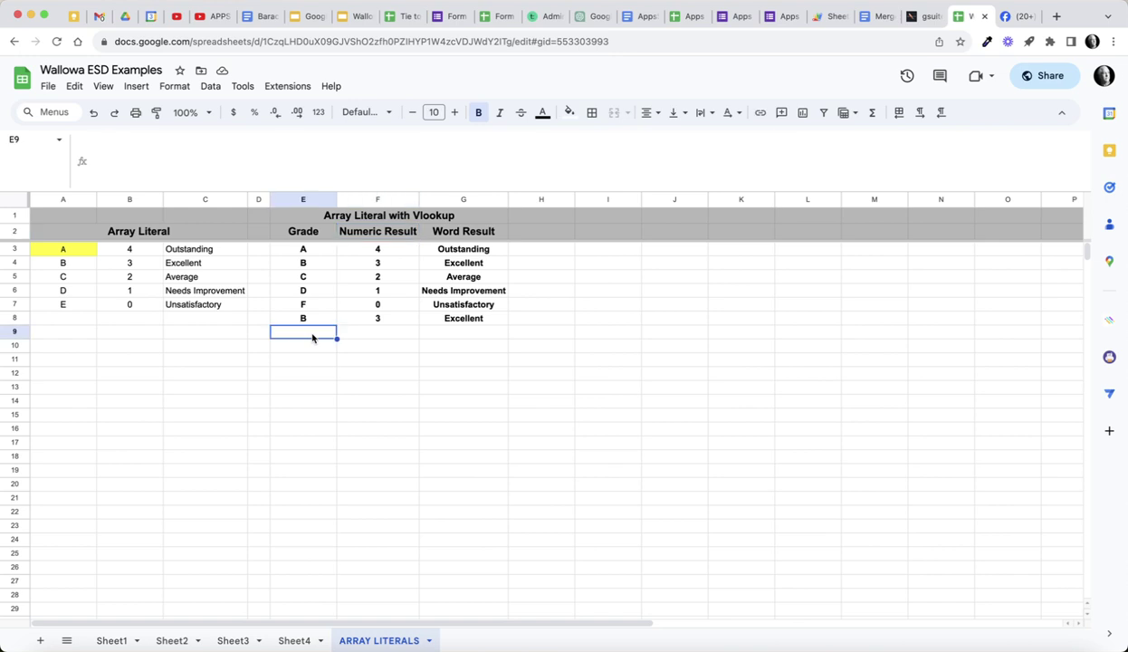
pyautogui.write('C')
pyautogui.press('Return')
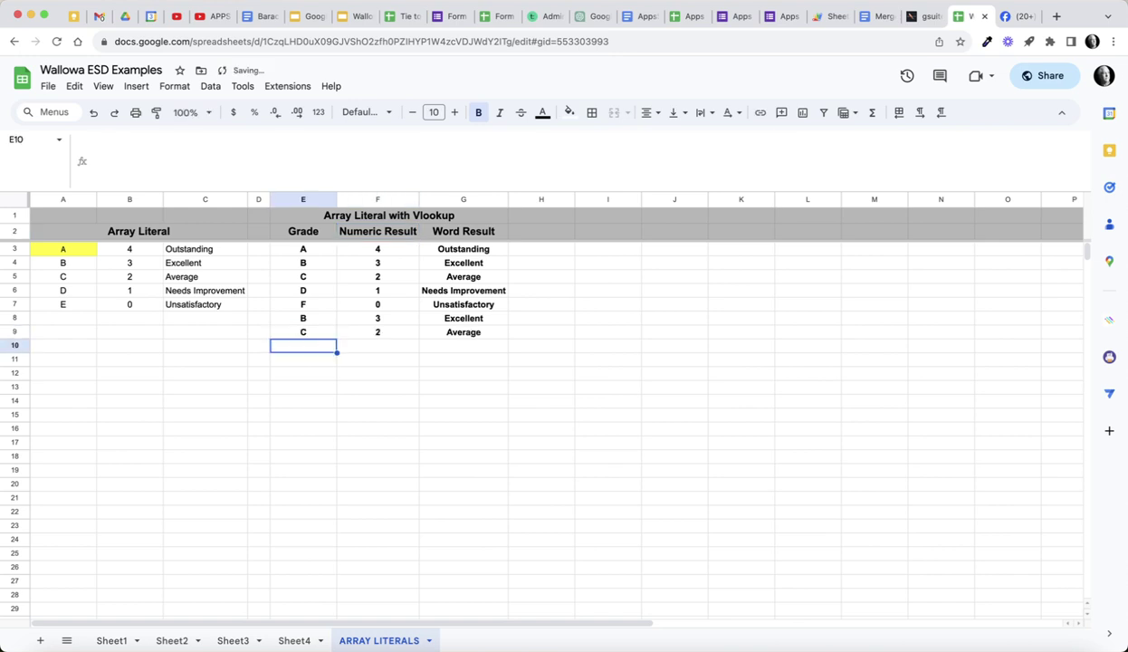
pyautogui.write('D')
pyautogui.press('Return')
pyautogui.write('A')
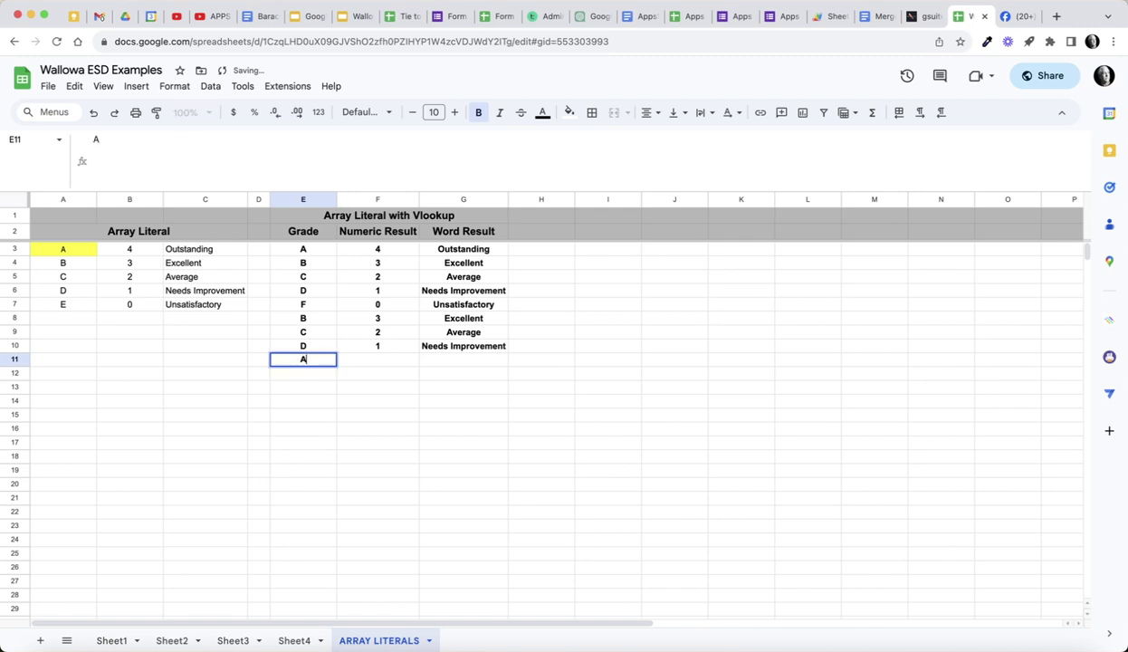
pyautogui.press('Return')
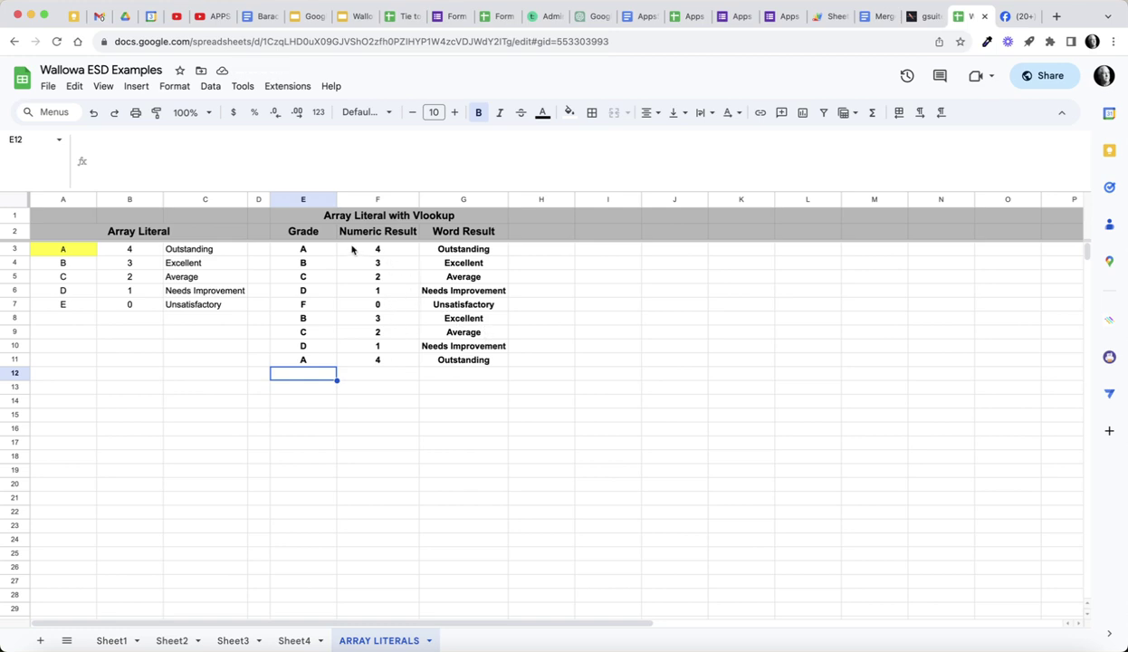
# - Check the Numeric Result formula in F2, then select all of row 4
pyautogui.click(384, 234)
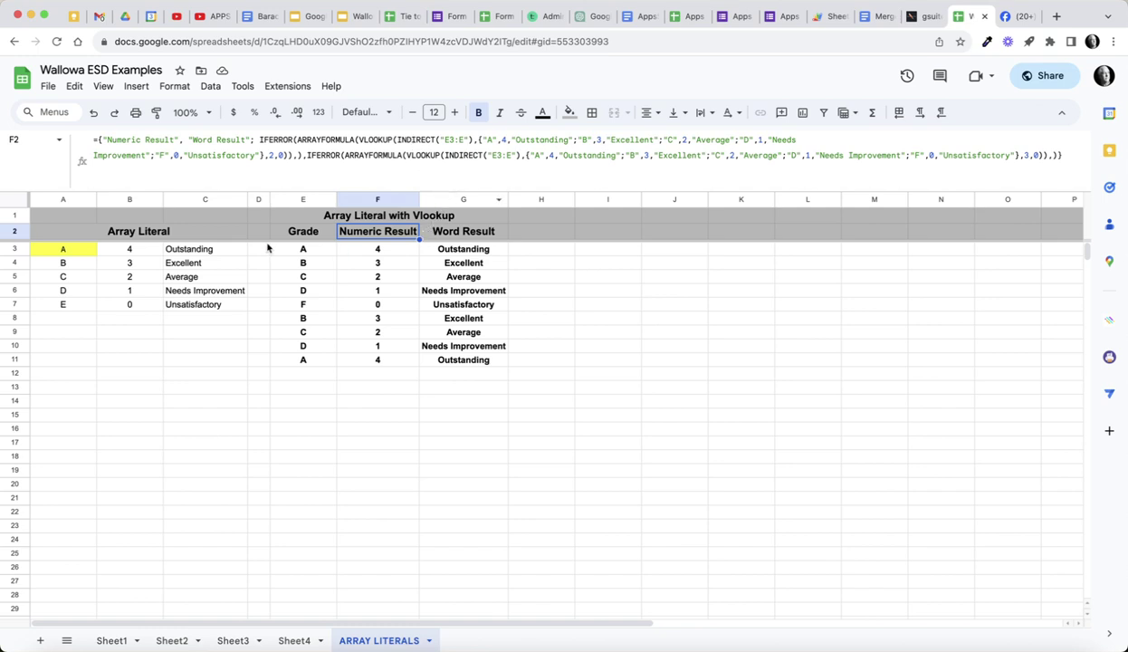
pyautogui.click(17, 263)
# - Bring up row 4's context menu and dismiss it without changing the table
pyautogui.rightClick(16, 263)
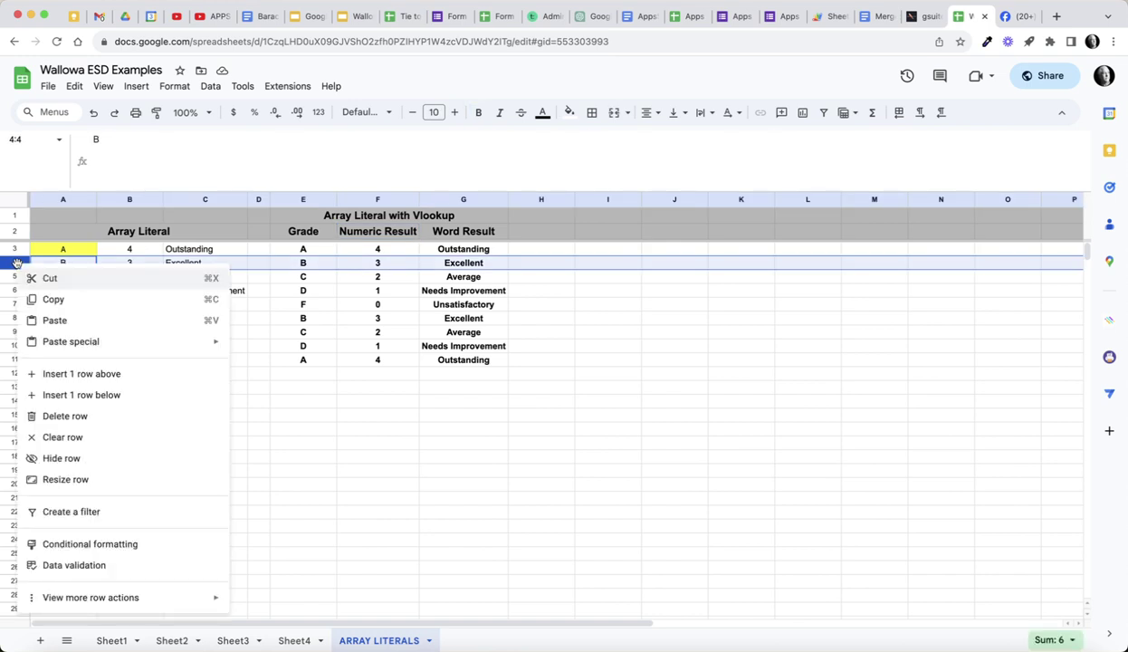
pyautogui.click(60, 374)
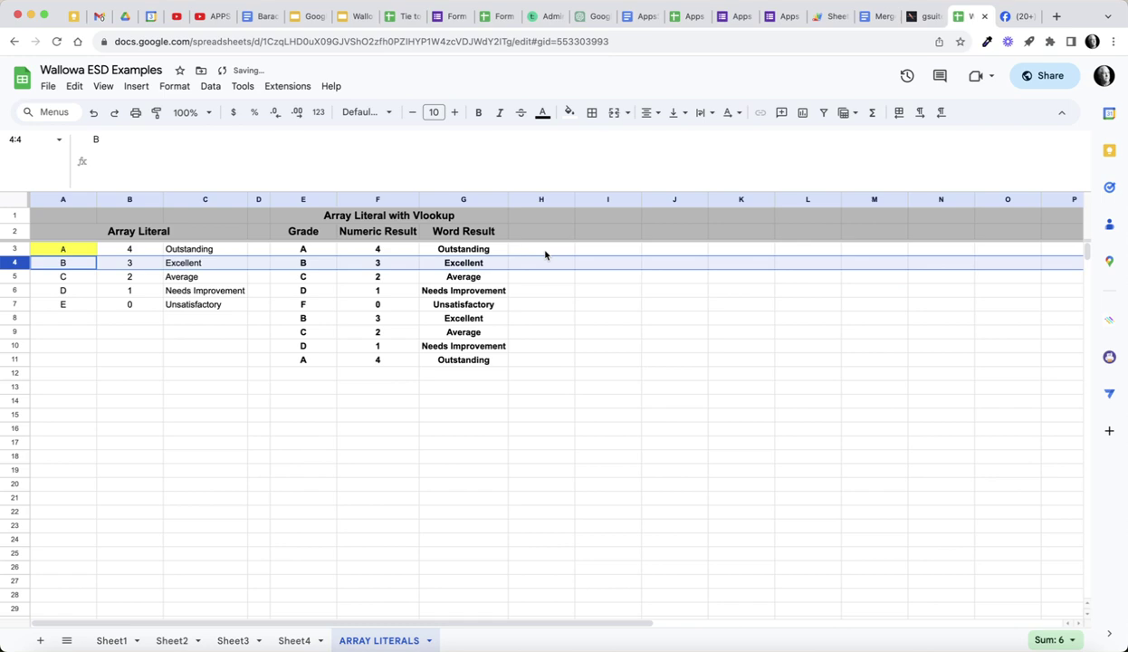
# - Select F2 and place the edit cursor on VLOOKUP in its formula
pyautogui.click(395, 233)
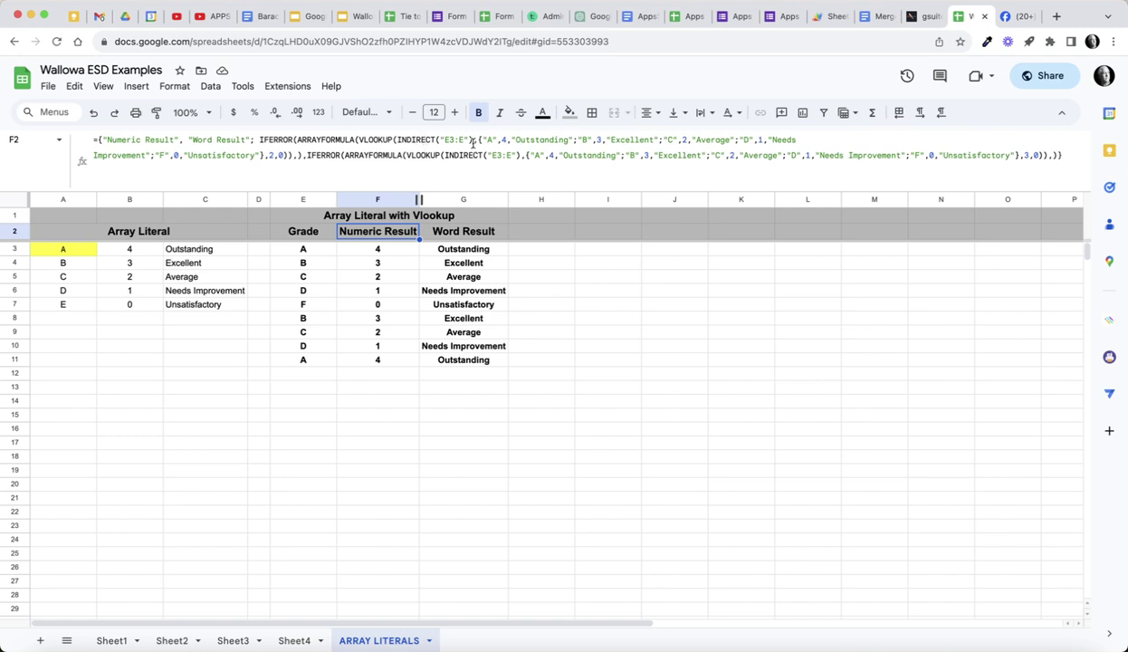
pyautogui.click(394, 139)
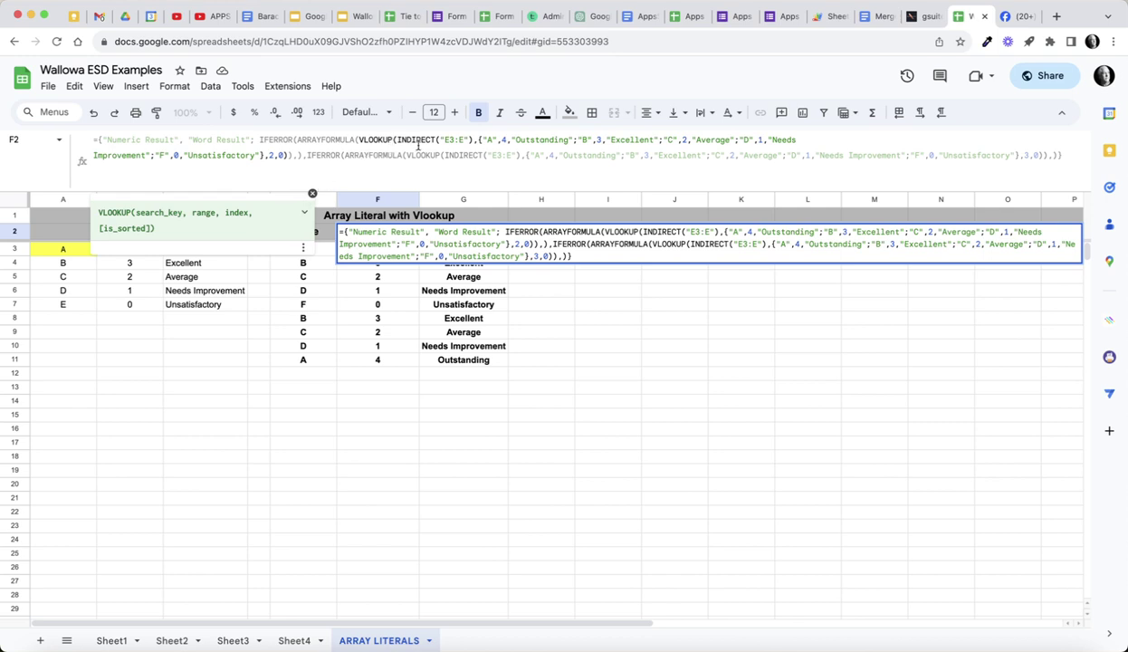
pyautogui.click(421, 140)
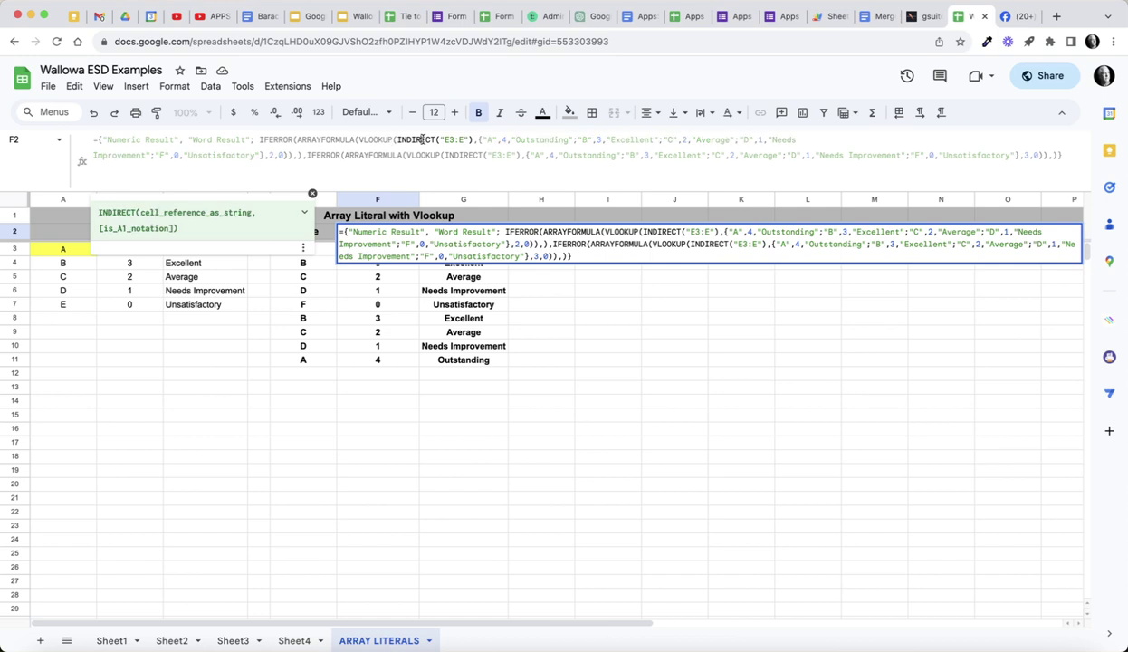
pyautogui.click(477, 141)
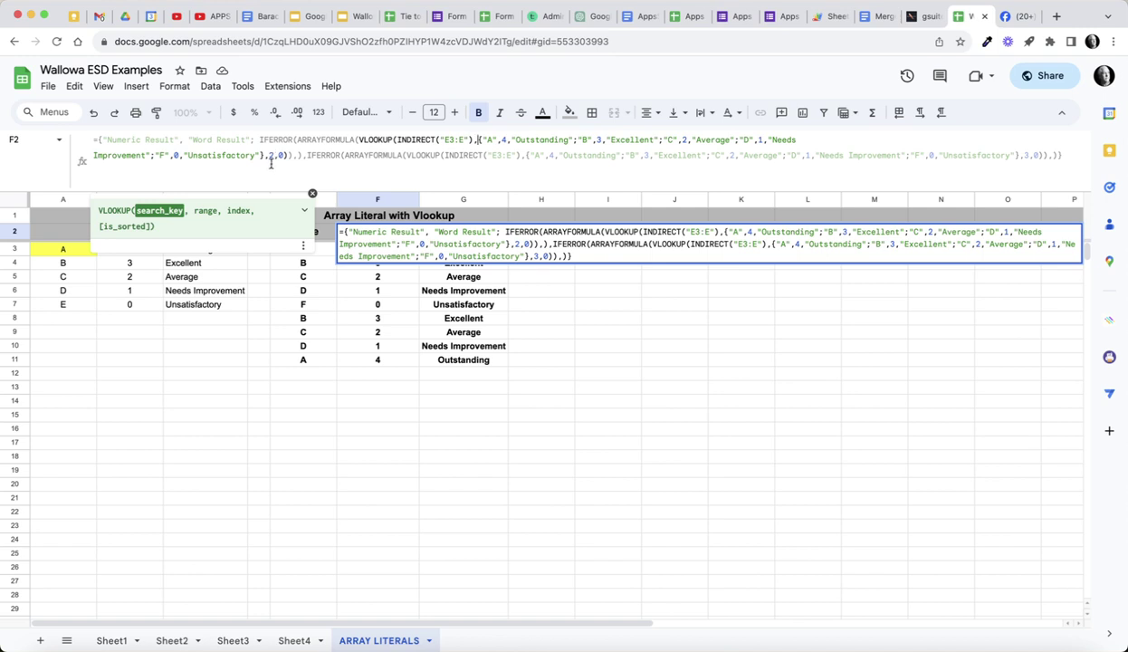
# - Step through the F2 formula's array literal, column index and second IFERROR lookup
pyautogui.click(282, 156)
pyautogui.click(274, 156)
pyautogui.click(306, 156)
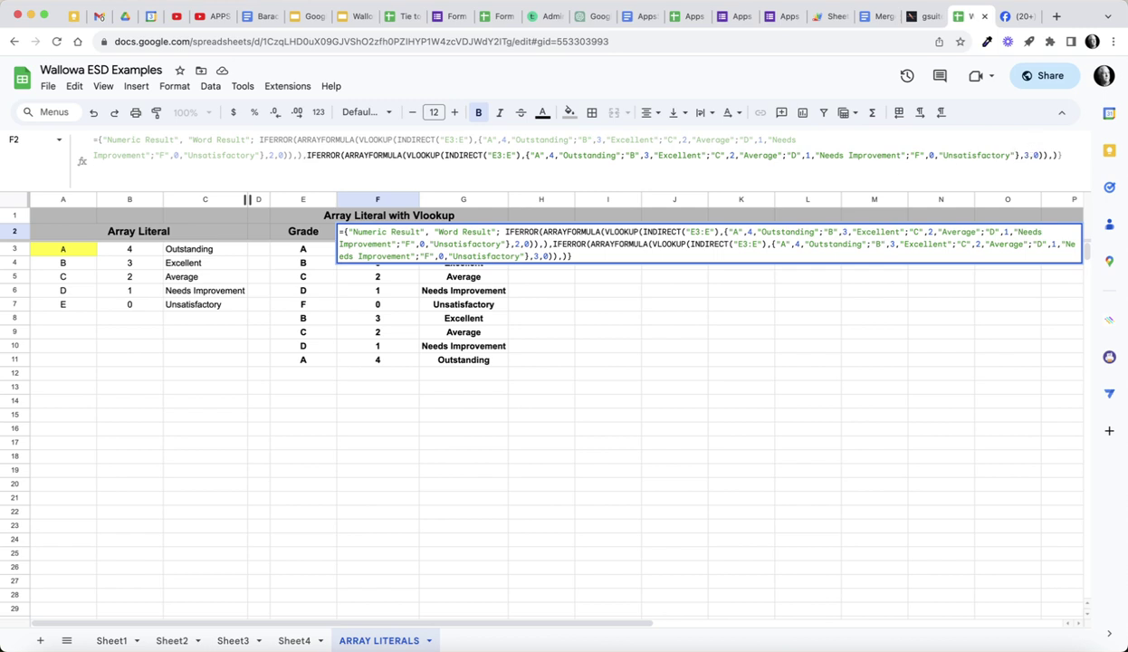
# - Commit the F2 formula unchanged and give the Numeric Result header a yellow fill
pyautogui.press('Return')
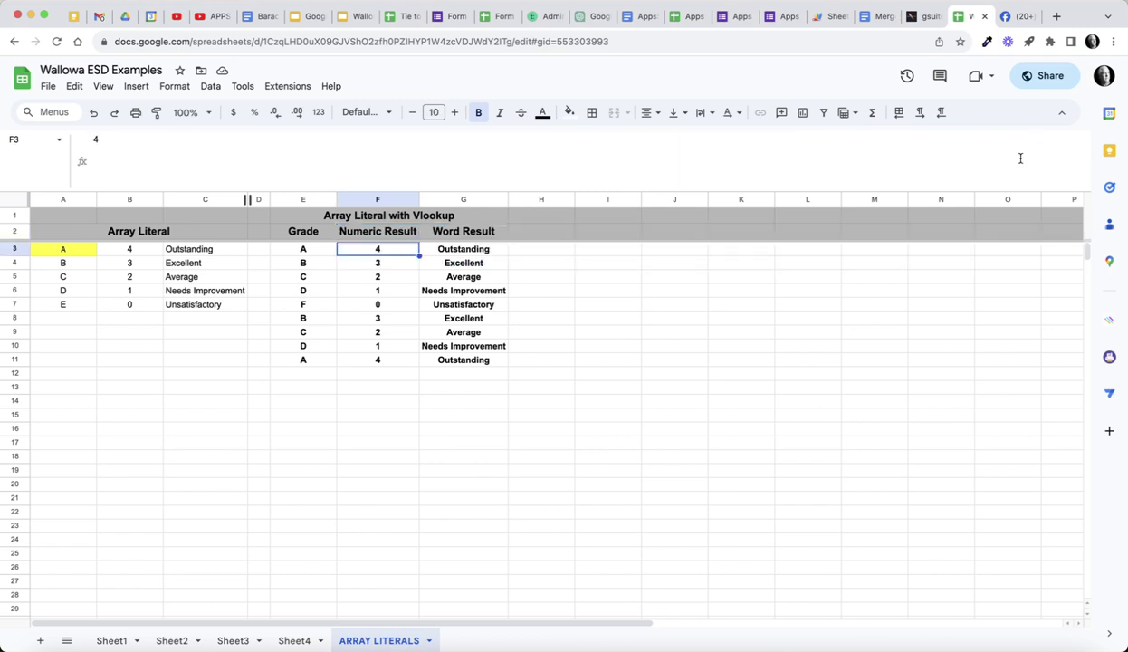
pyautogui.click(380, 234)
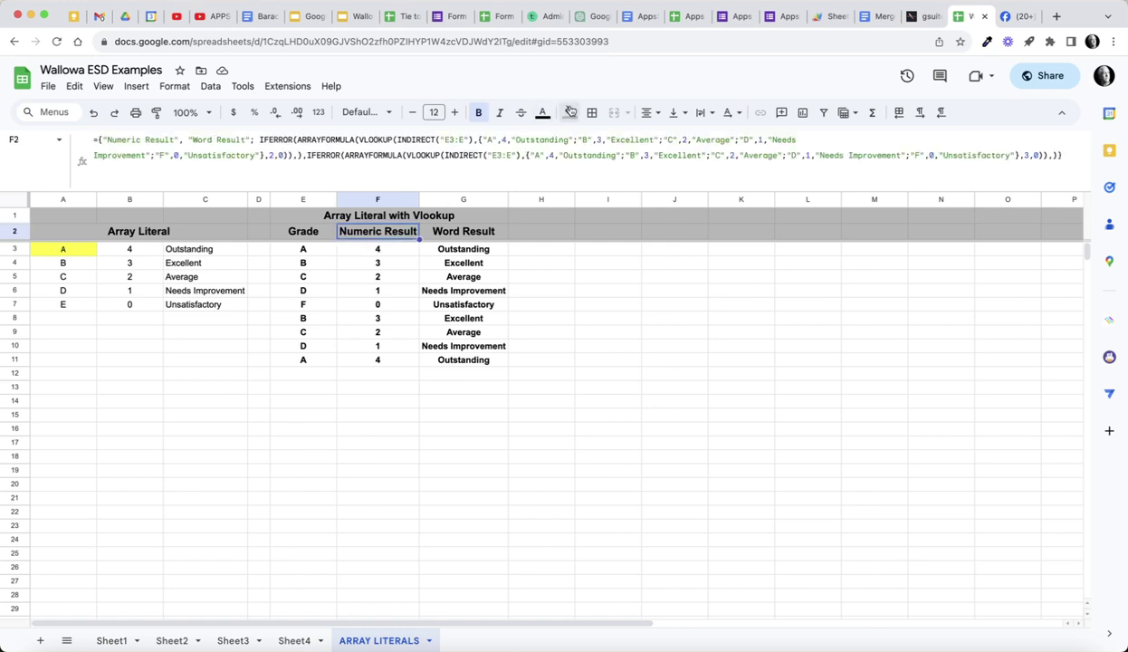
pyautogui.click(569, 112)
pyautogui.click(616, 173)
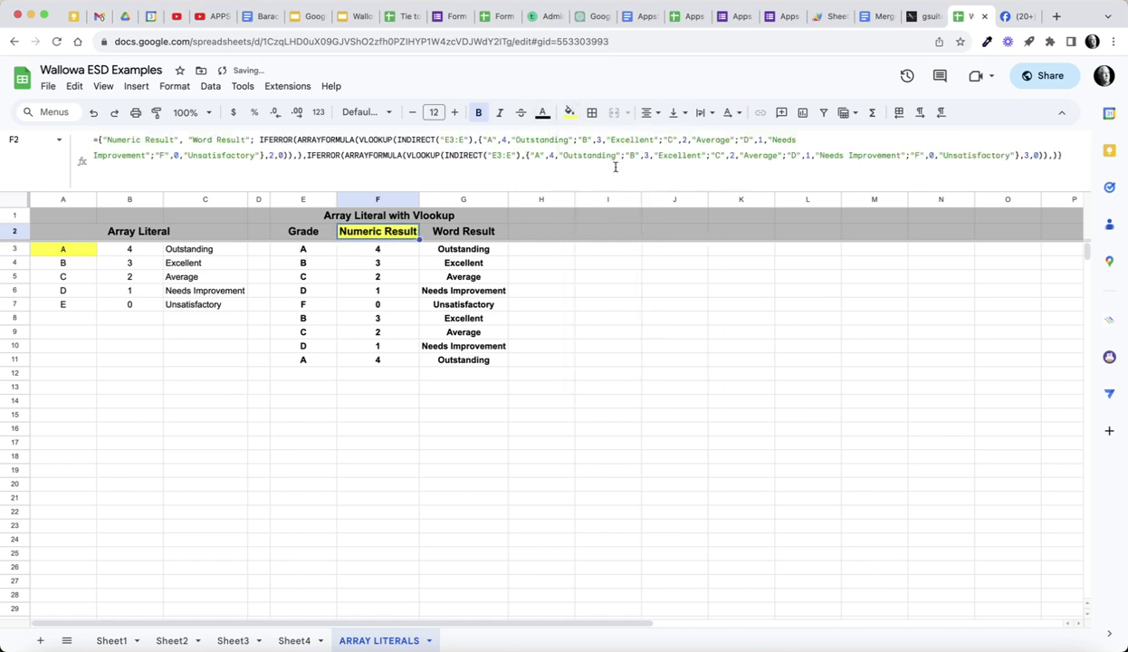
pyautogui.click(599, 266)
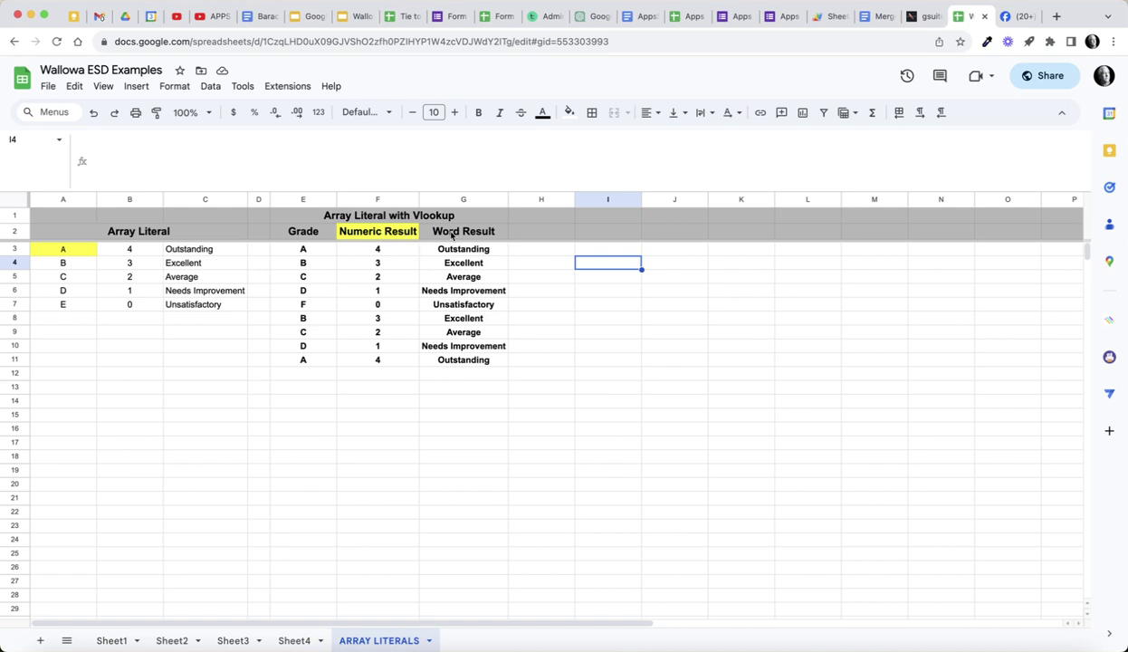
# - Add grade C in E12 and grade F in E13
pyautogui.click(312, 254)
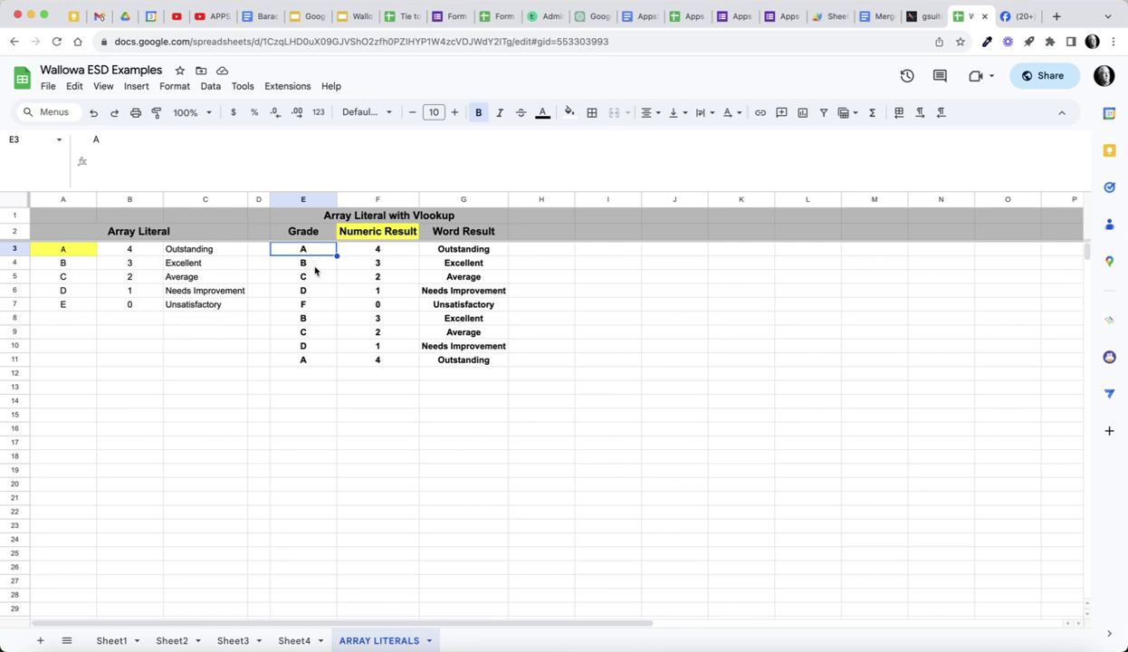
pyautogui.click(308, 375)
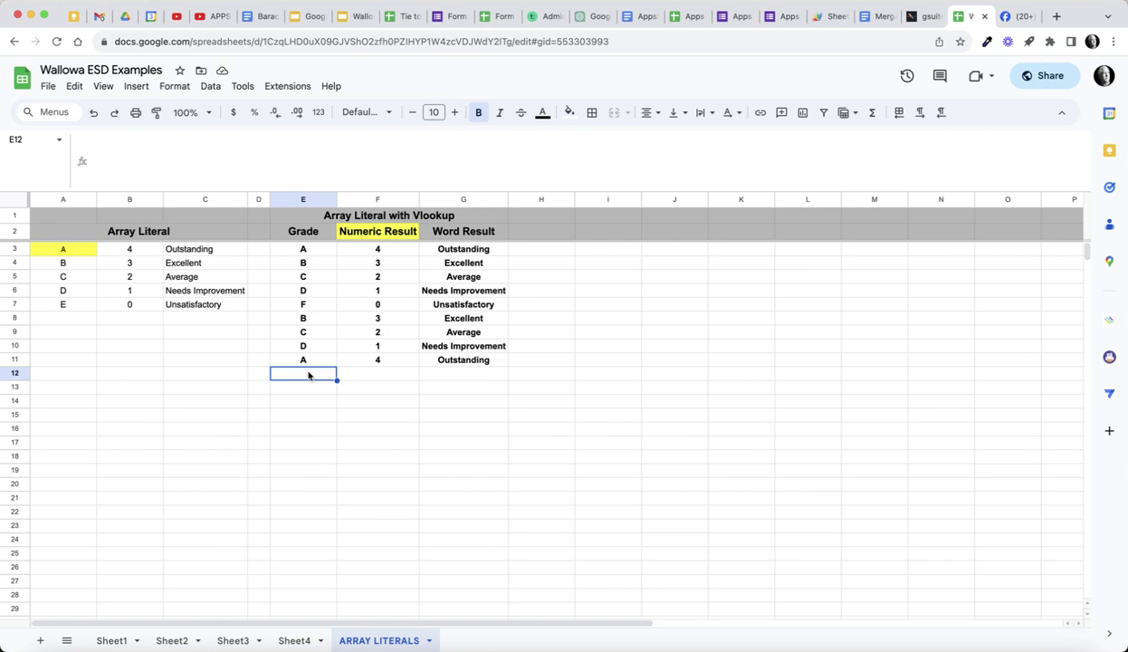
pyautogui.write('C')
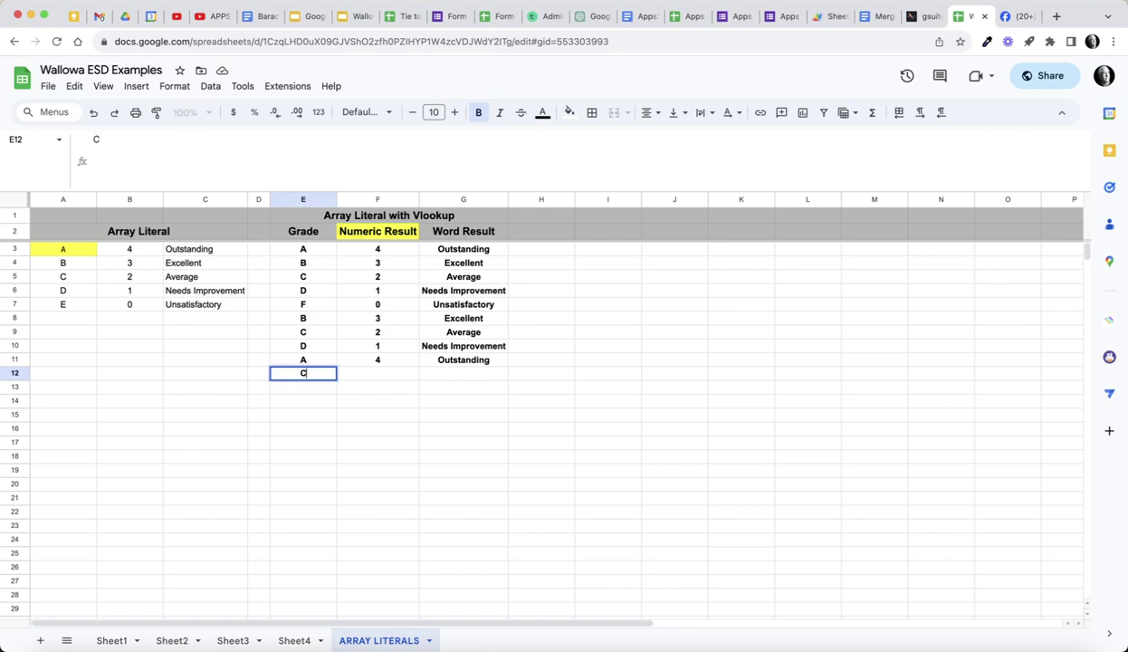
pyautogui.press('Return')
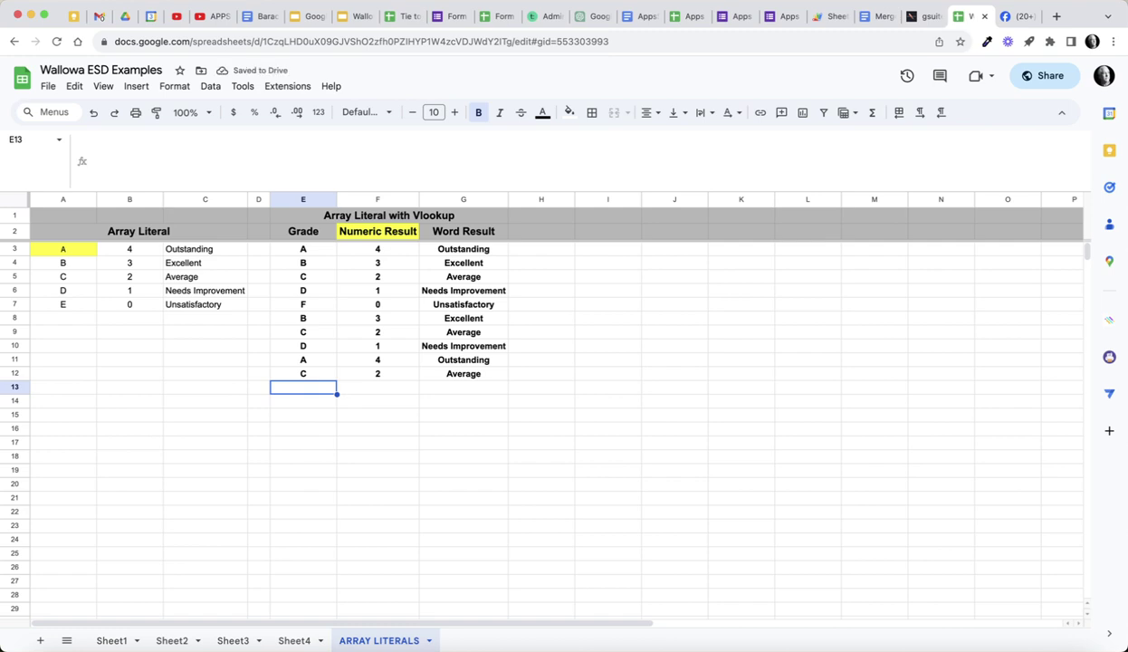
pyautogui.write('F')
pyautogui.press('Return')
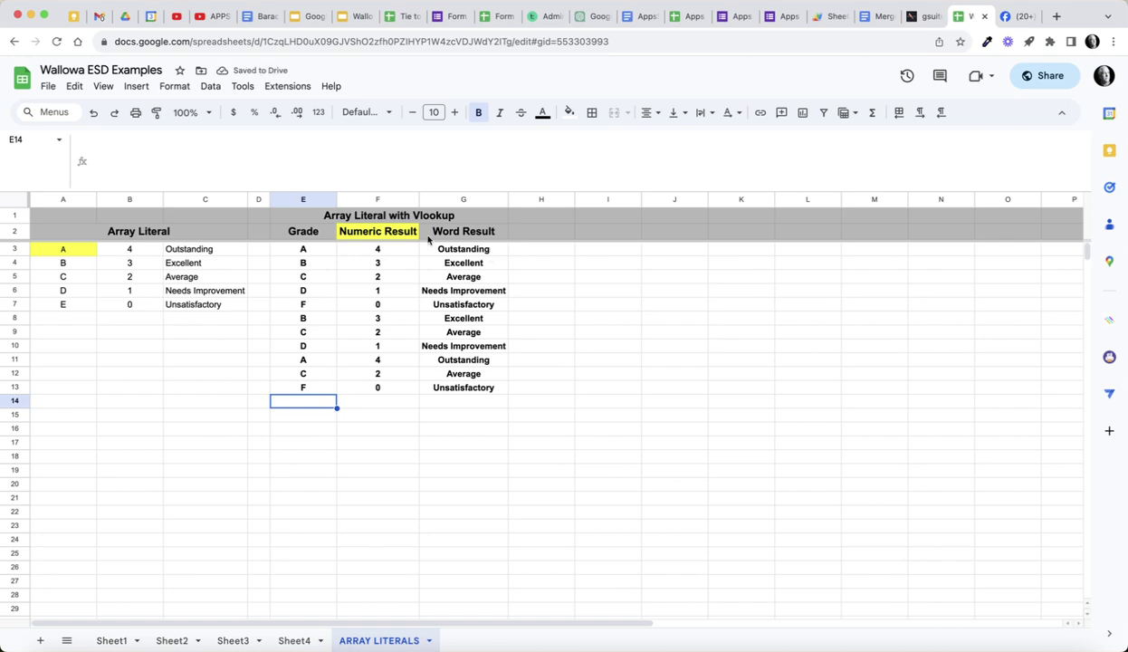
# - Select cell A3 to reveal its array-literal formula in the formula bar
pyautogui.click(69, 253)
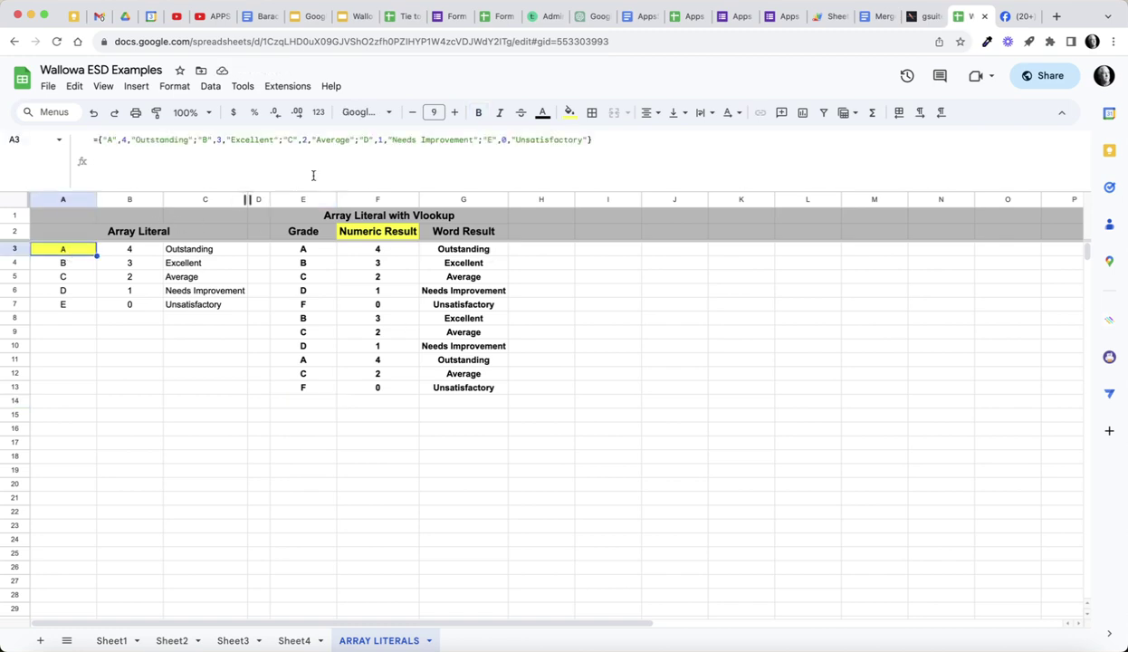